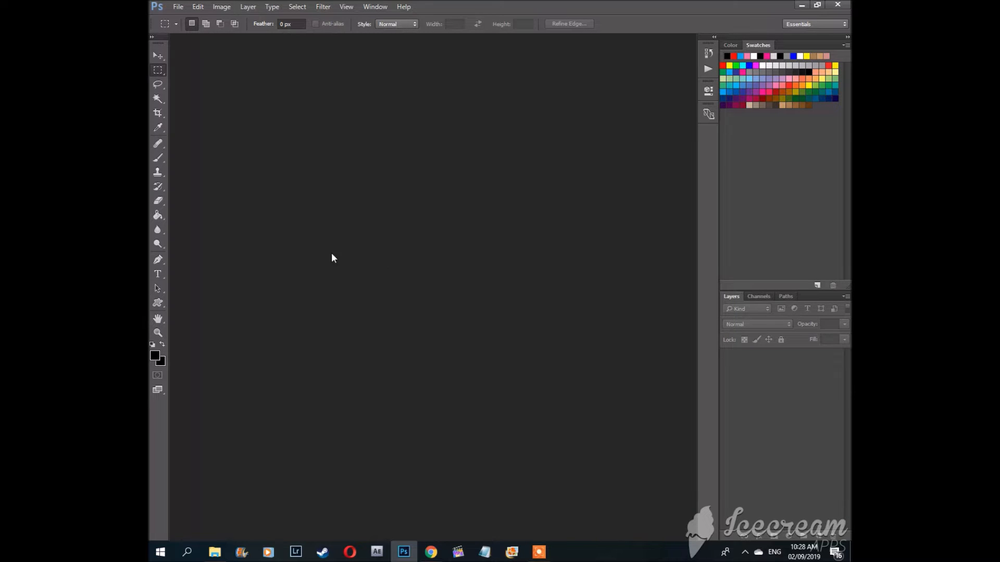
Create a new custom document 8 inches wide and 10 inches high at 300 pixels/inch, RGB Color, with a white background.
left_click(178, 7)
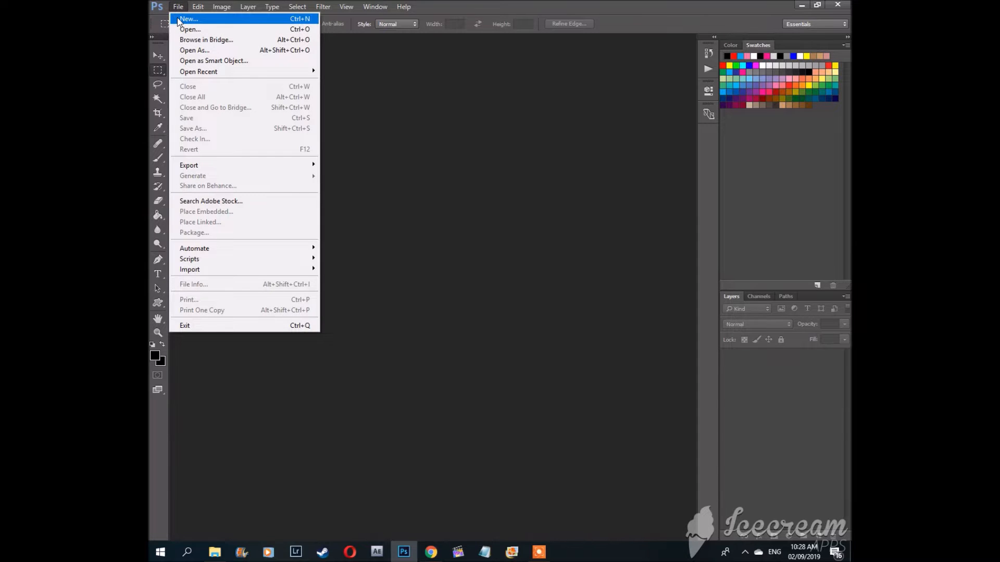
left_click(177, 19)
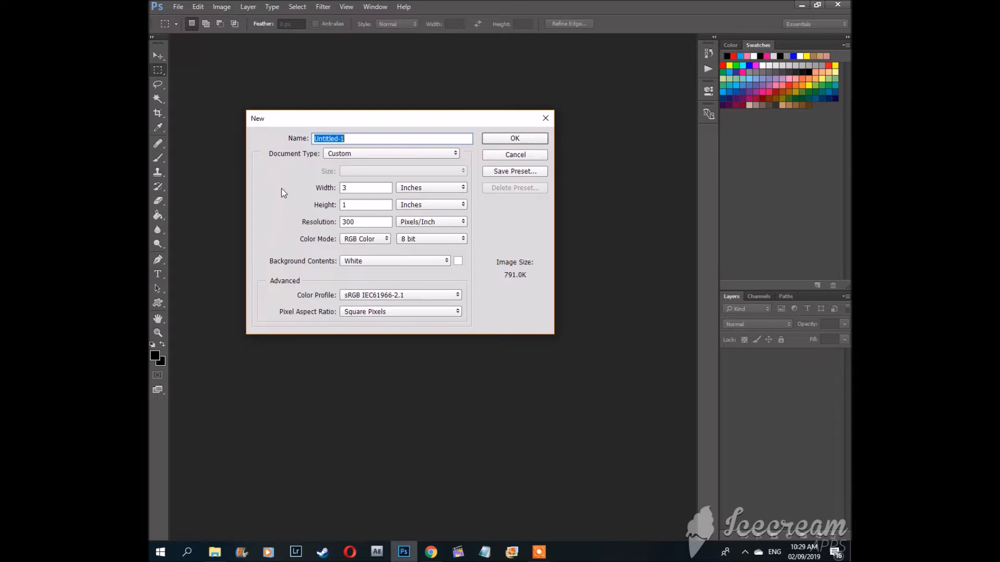
left_click(358, 152)
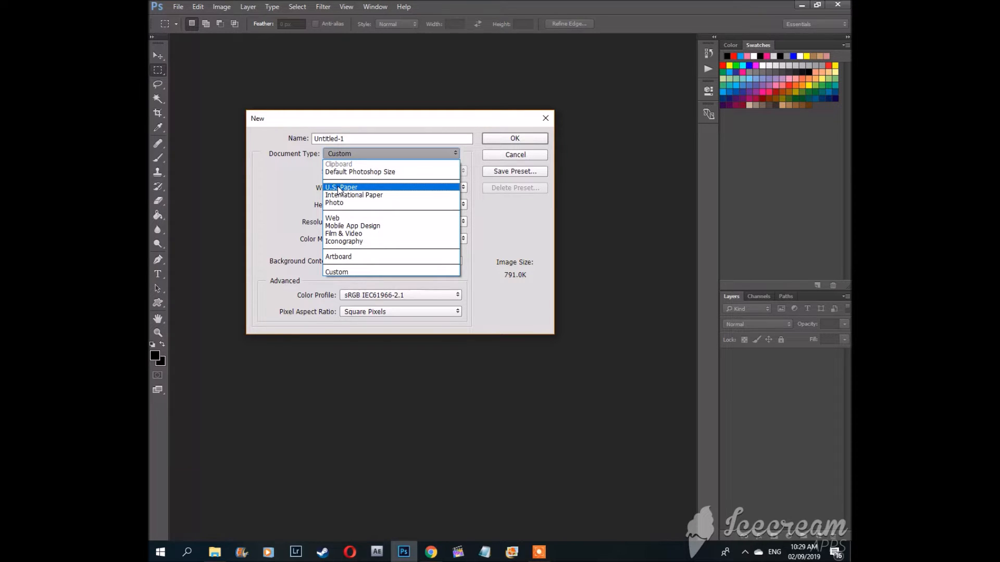
left_click(284, 173)
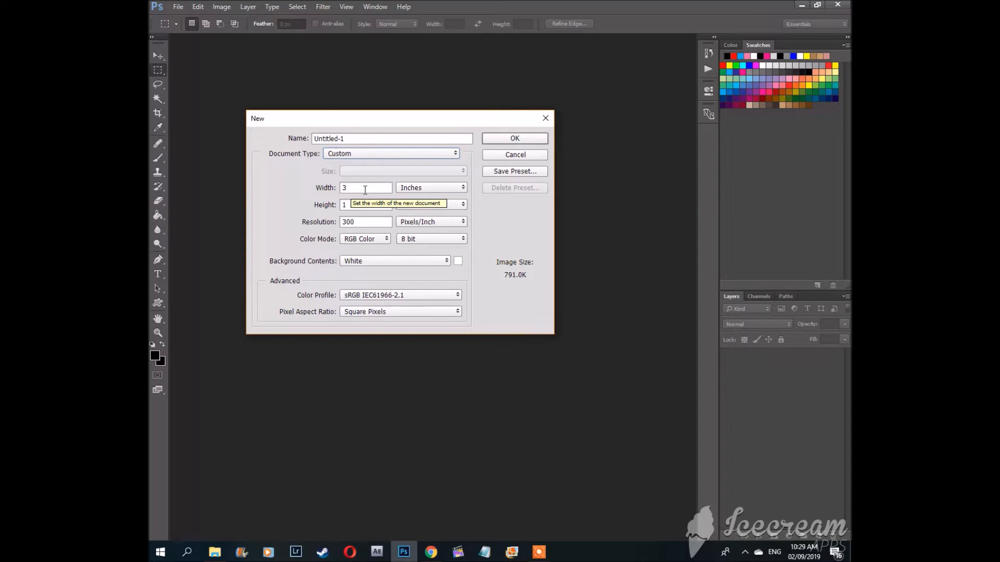
left_click(442, 188)
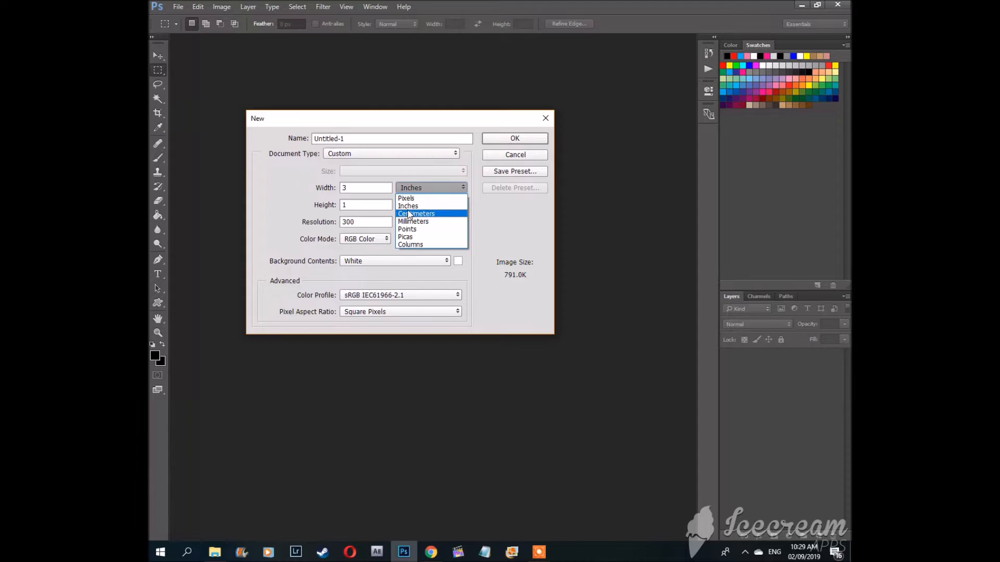
left_click(277, 182)
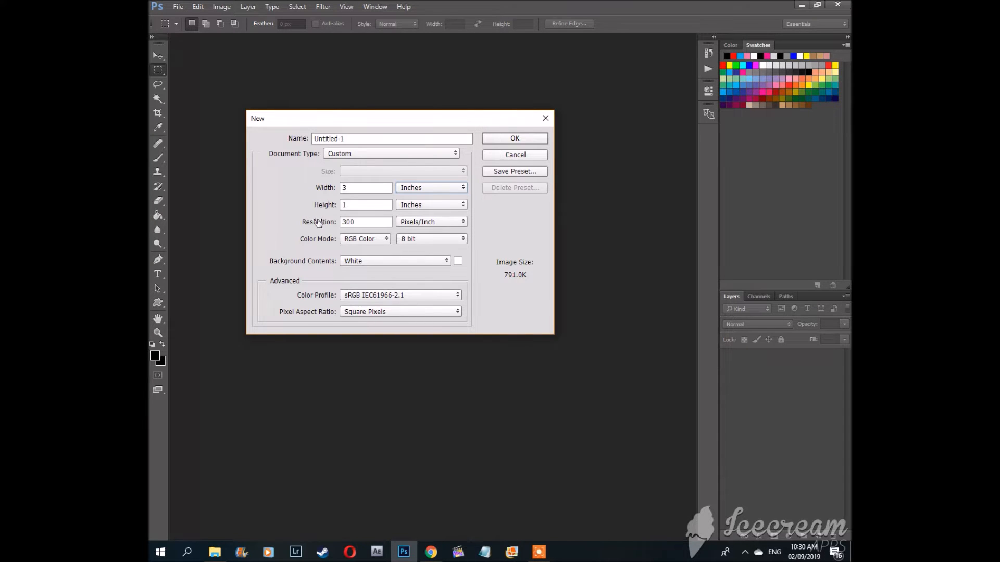
left_click_drag(357, 222, 323, 225)
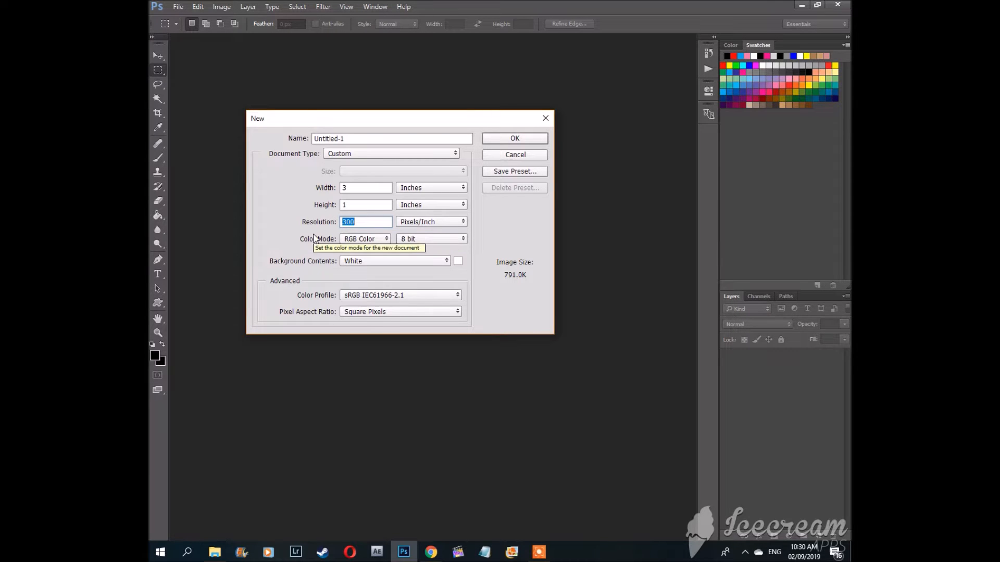
double_click(358, 187)
type("8")
left_click(355, 206)
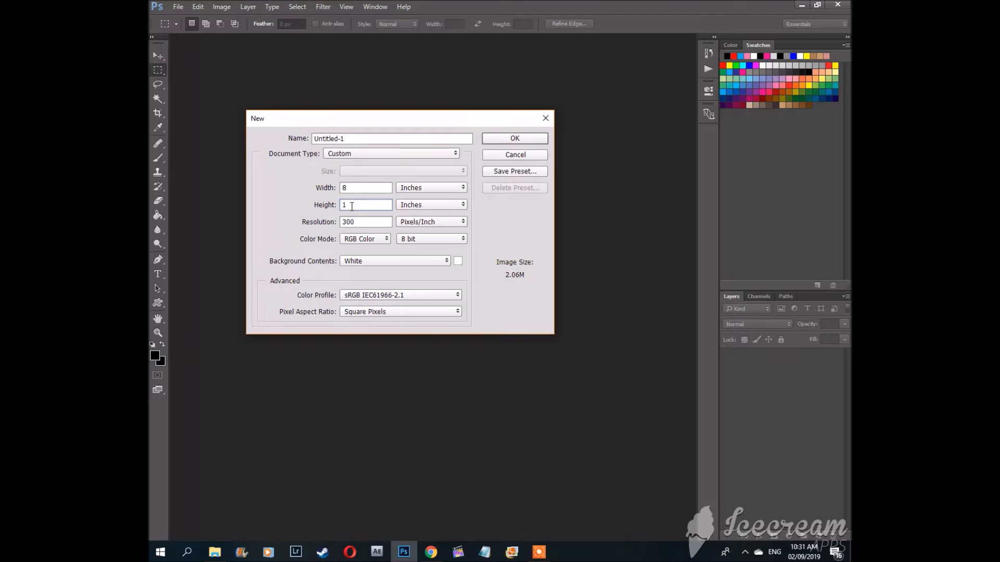
type("0")
left_click(514, 137)
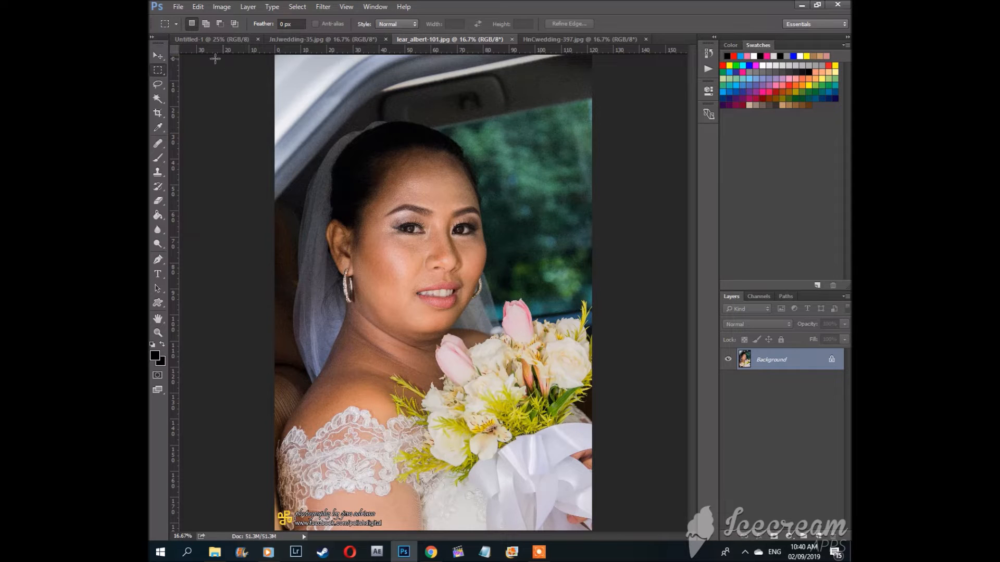
Activate the Crop tool on the photo of the bride in the car and set the crop width to 4 in.
left_click(157, 113)
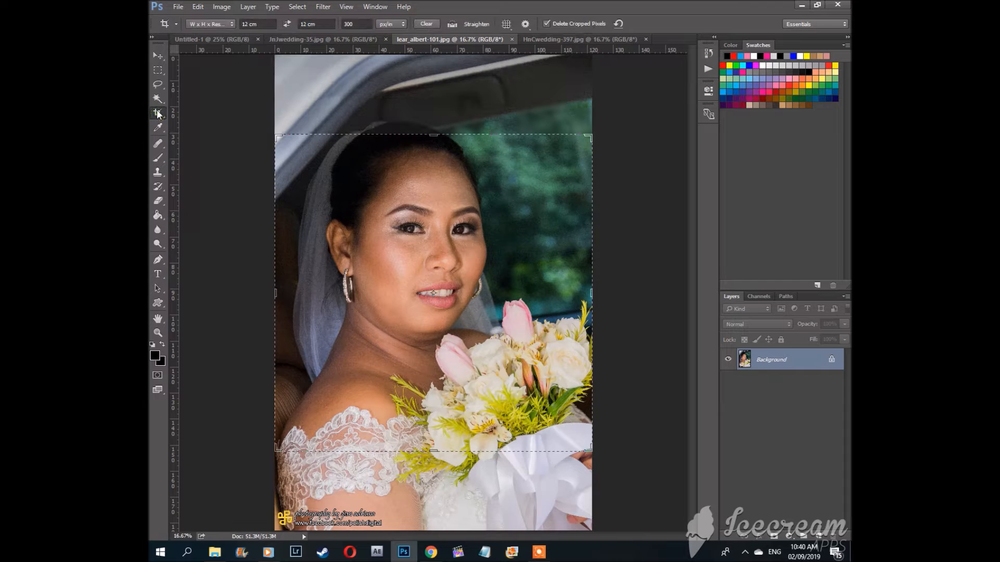
left_click(158, 55)
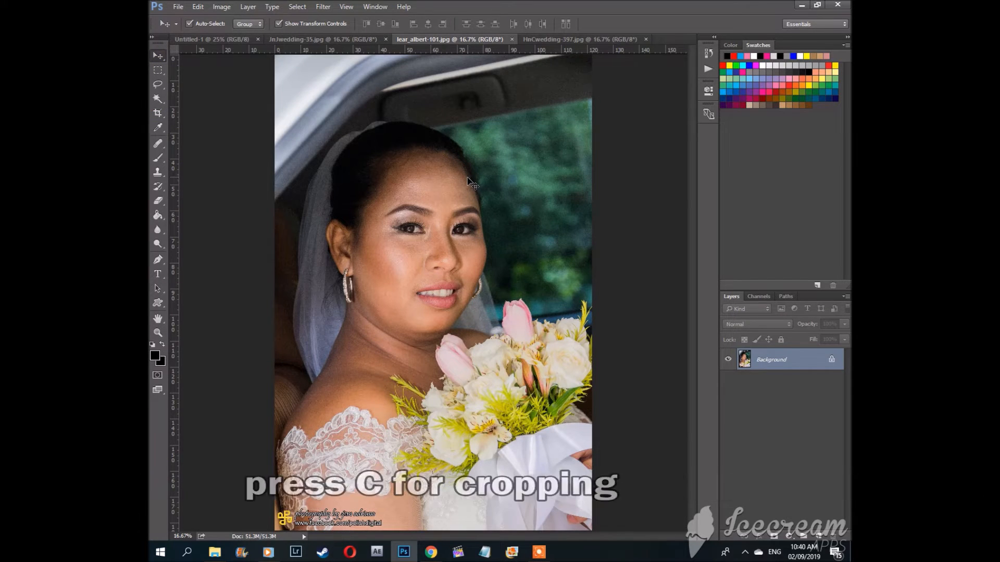
key("c")
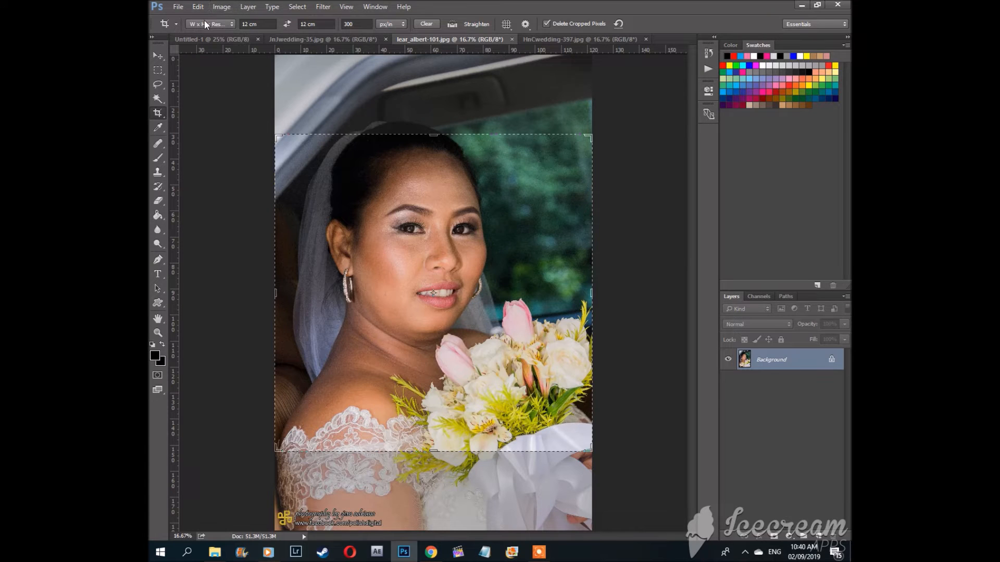
left_click(261, 25)
double_click(260, 25)
type("4")
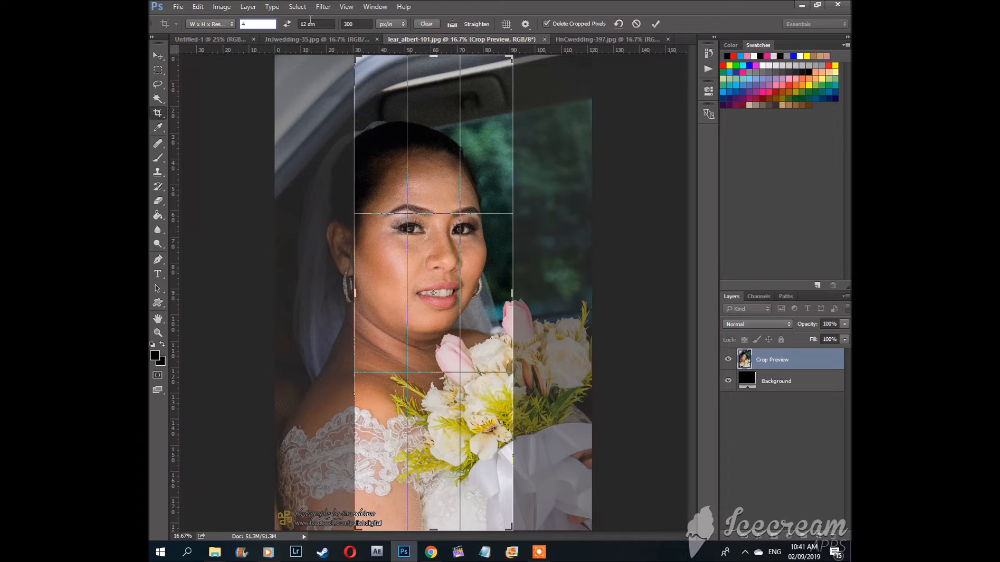
type(" in")
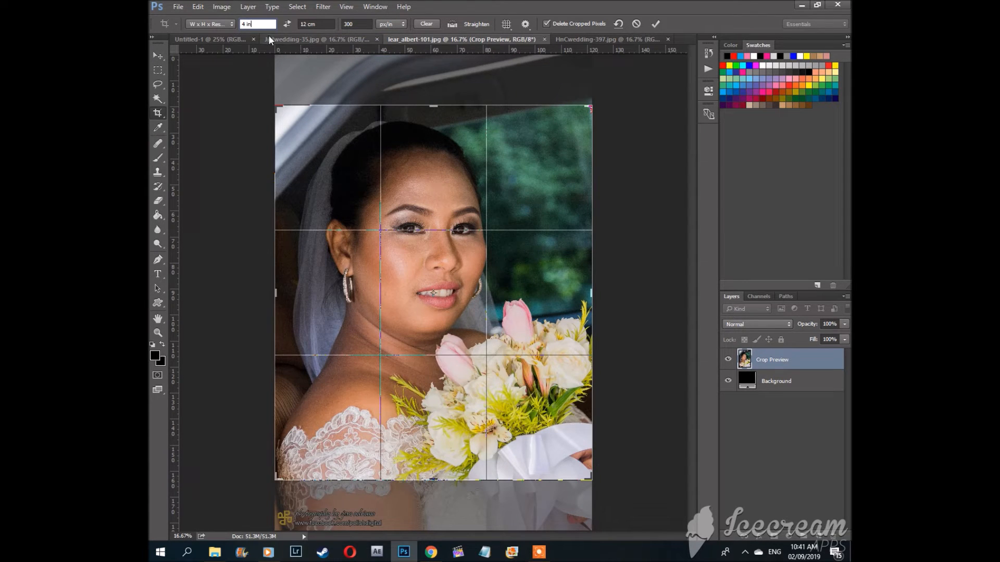
Set the crop height to 5 in, keep the resolution at 300 px/in, and apply the crop to the bride photo.
left_click(321, 23)
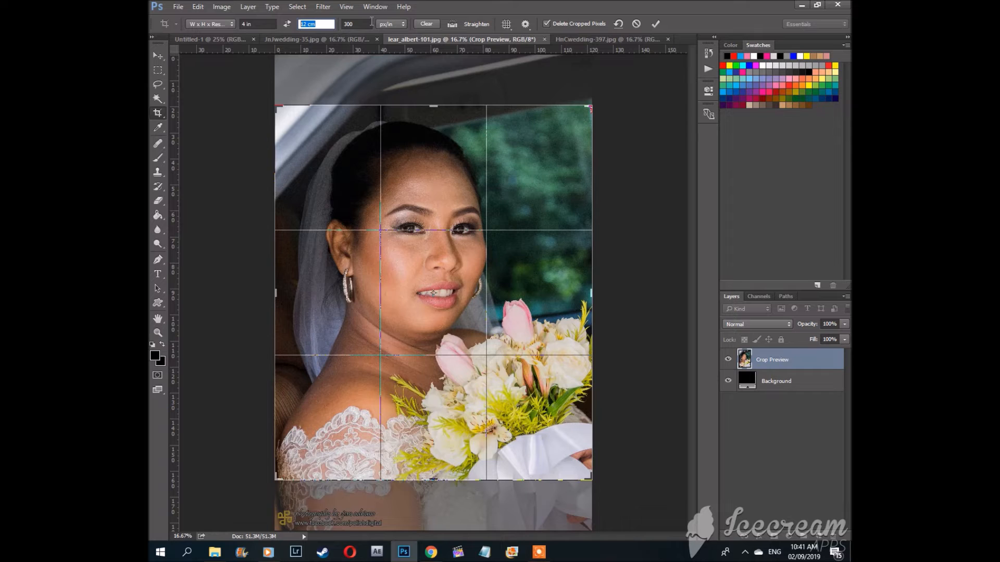
type("5")
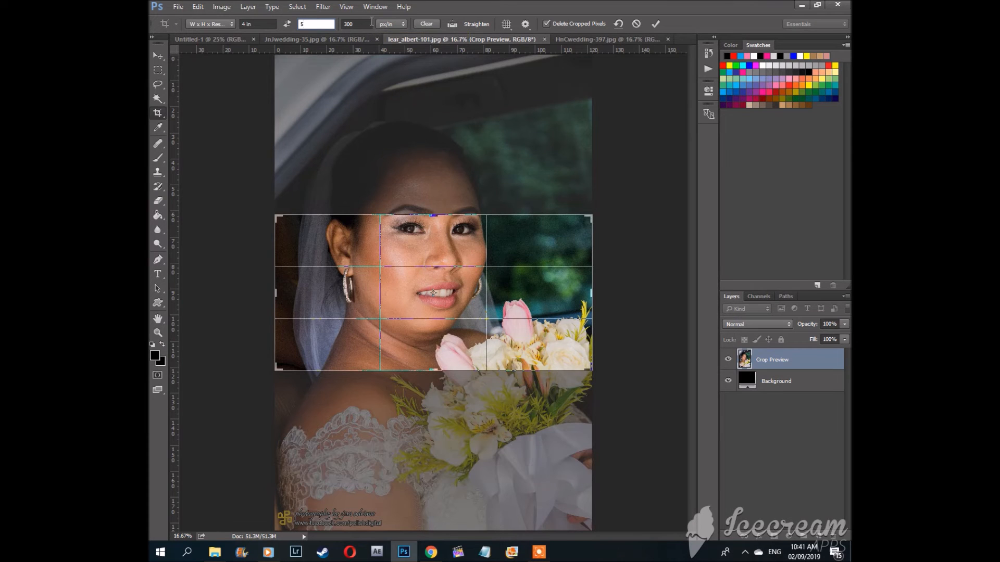
type(" in")
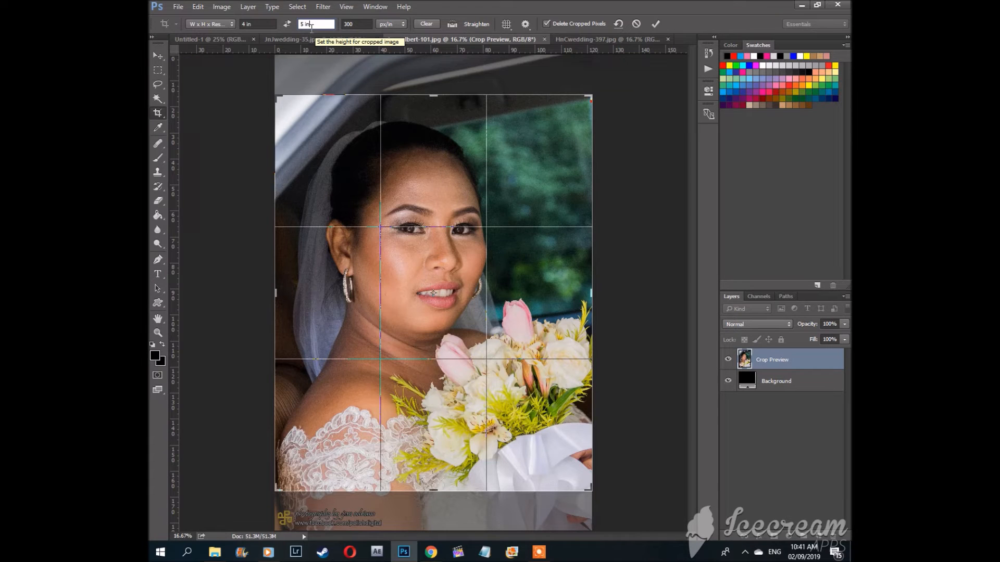
left_click(304, 25)
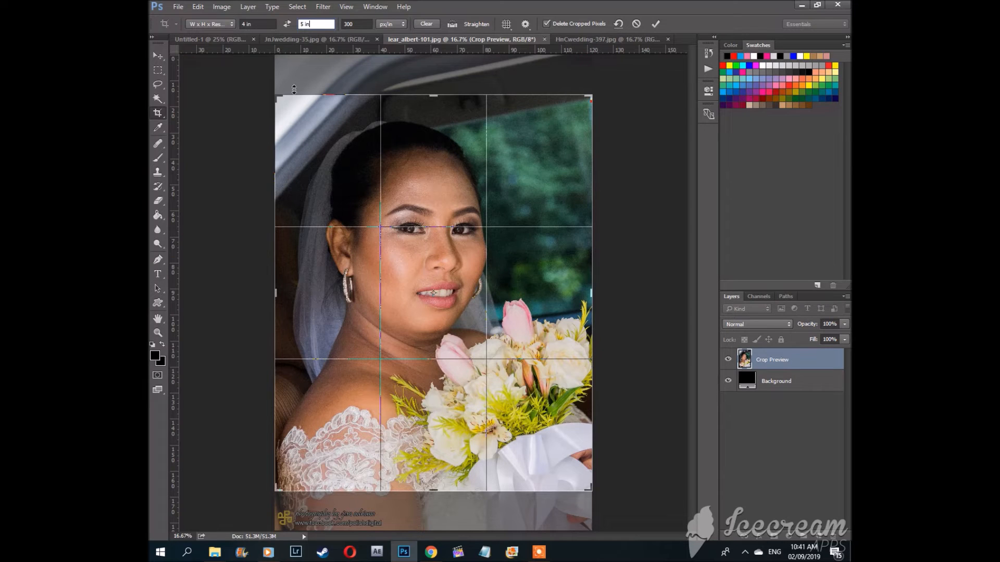
left_click(356, 24)
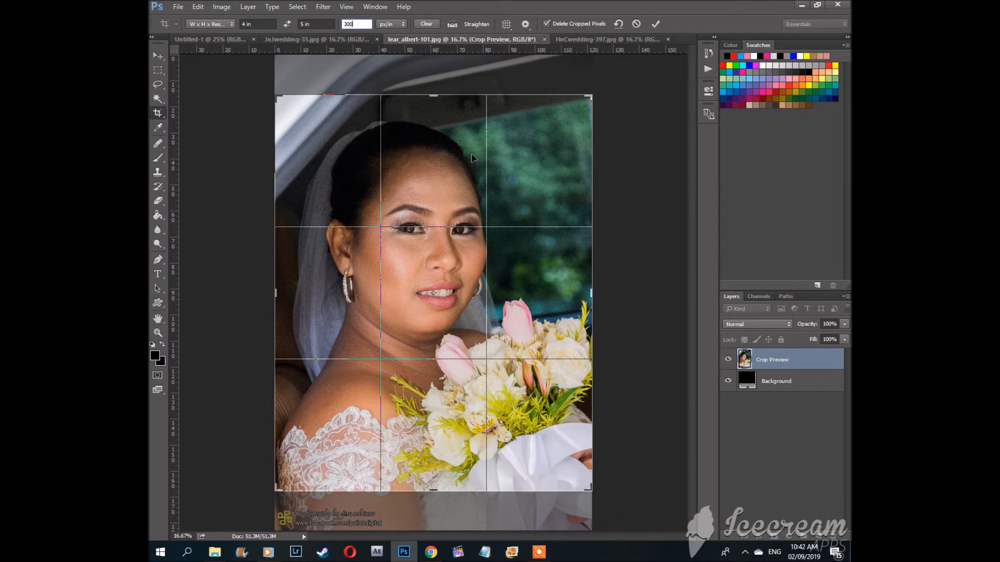
left_click(514, 145)
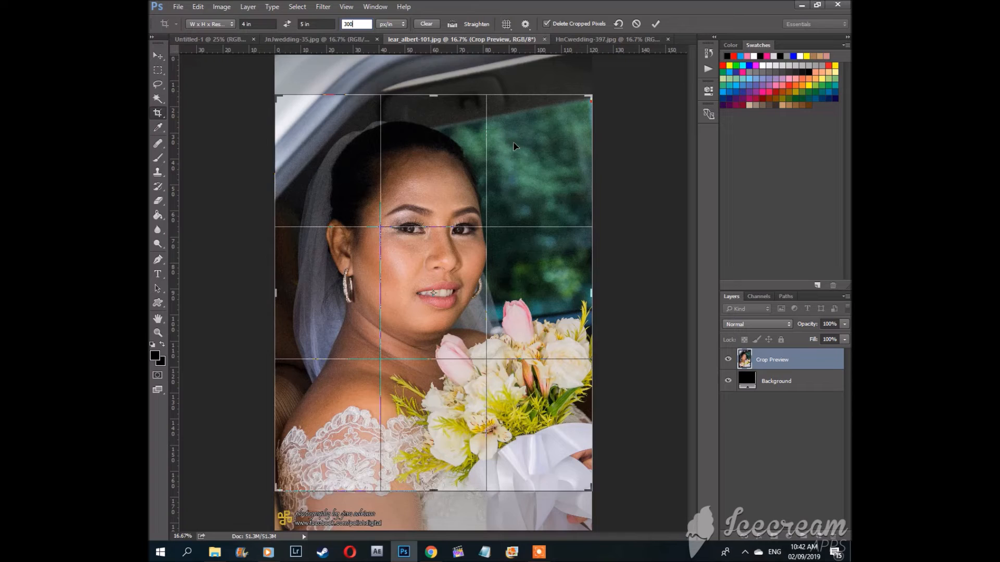
key("Return")
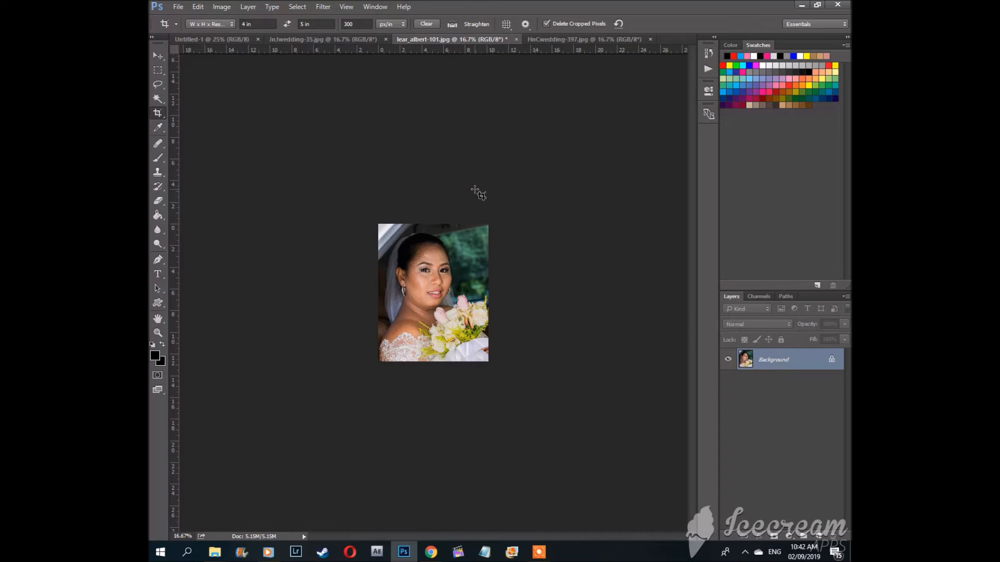
Examine the cropped bride photo at several zoom levels.
key("ctrl+plus")
key("ctrl+plus")
key("ctrl+minus")
key("ctrl+minus")
key("ctrl+plus")
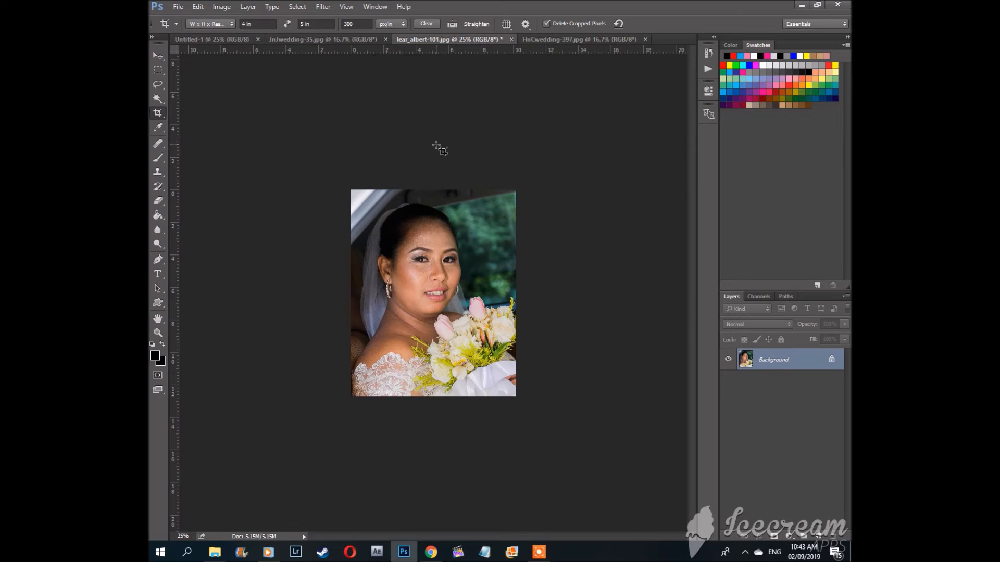
key("ctrl+minus")
key("ctrl+minus")
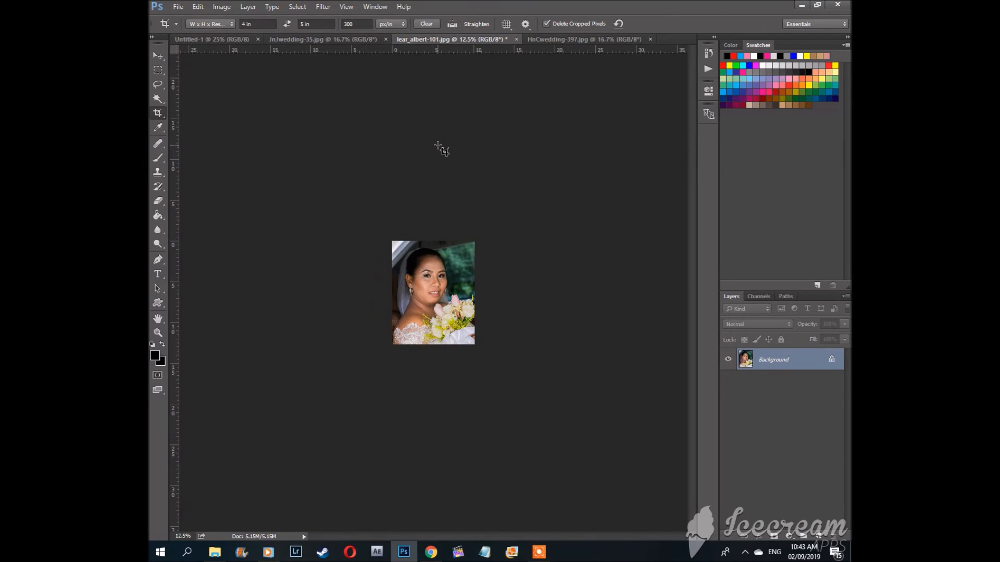
scroll(471, 159, "up", 4)
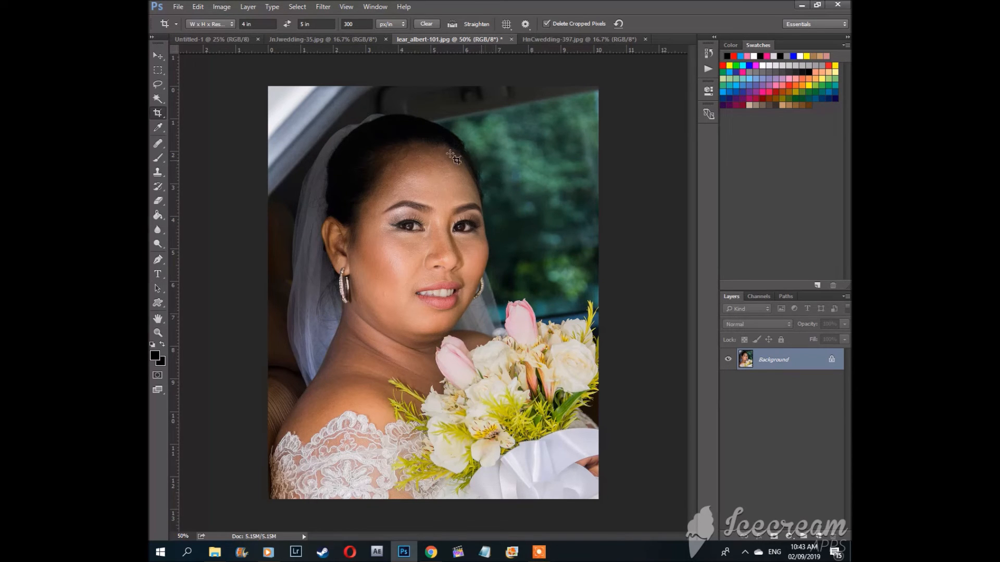
Check which keyboard shortcuts are assigned to Zoom In and Zoom Out among the View commands, then close the shortcut settings.
left_click(202, 7)
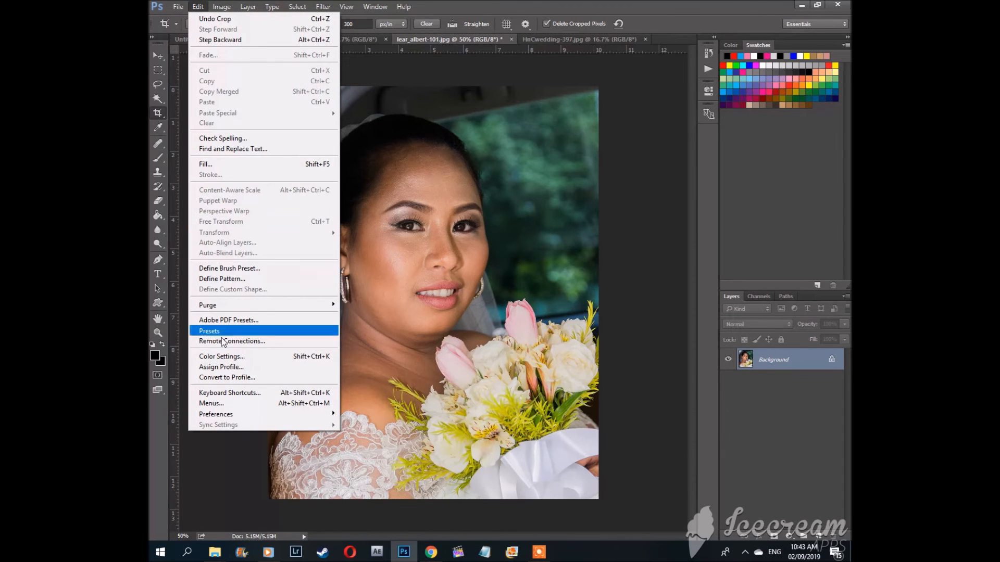
left_click(229, 393)
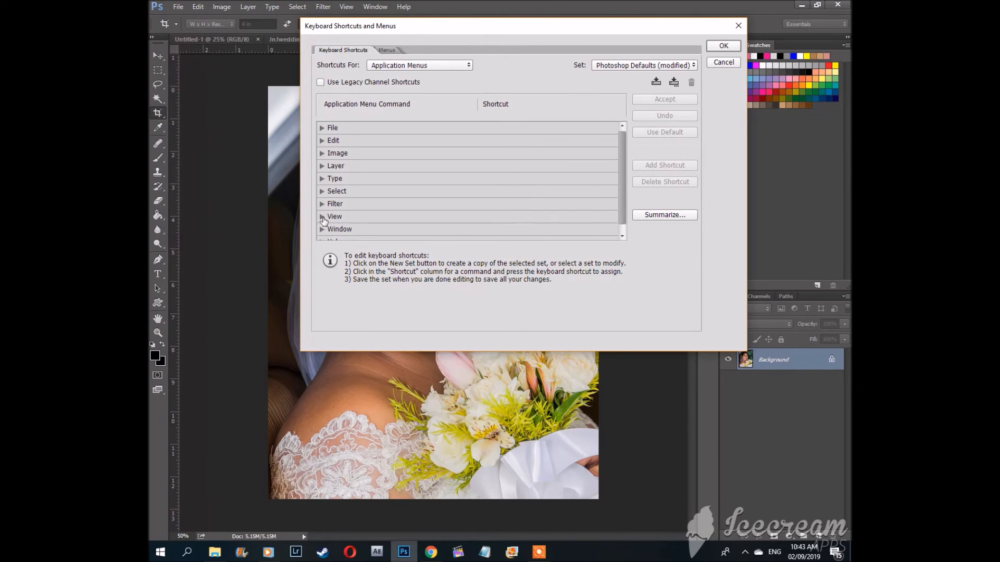
left_click(322, 216)
left_click_drag(624, 139, 627, 179)
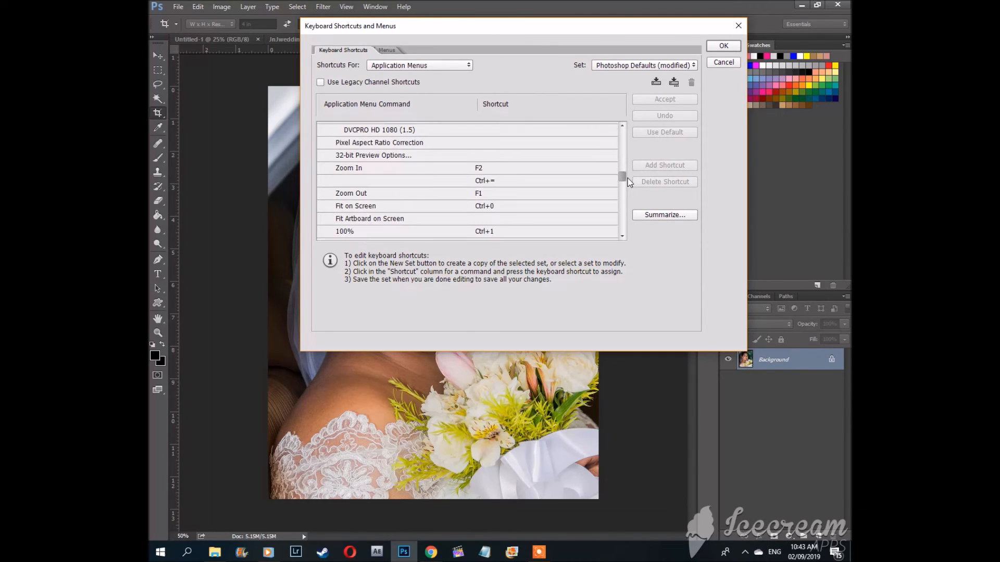
left_click(432, 172)
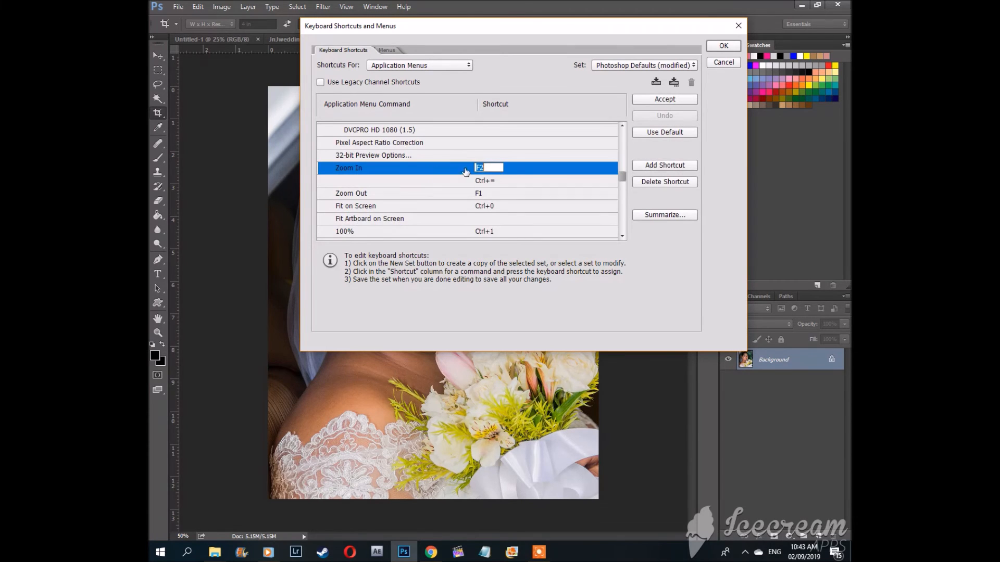
left_click(405, 197)
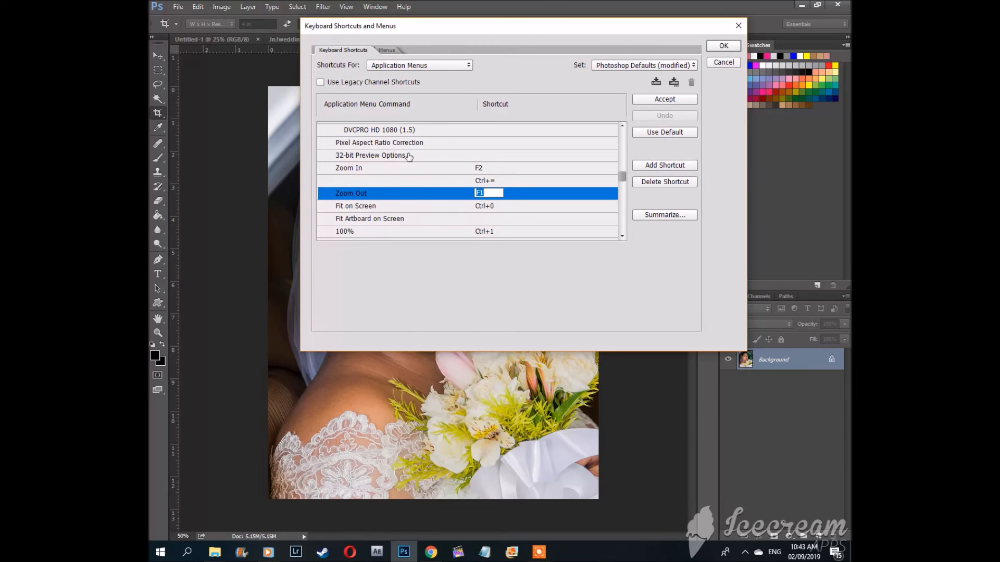
left_click(723, 47)
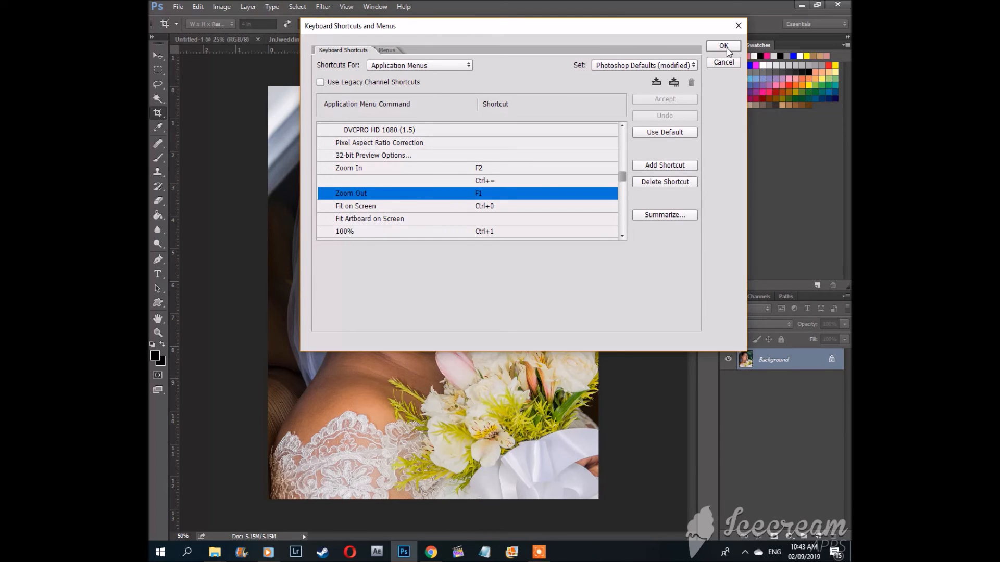
left_click(723, 62)
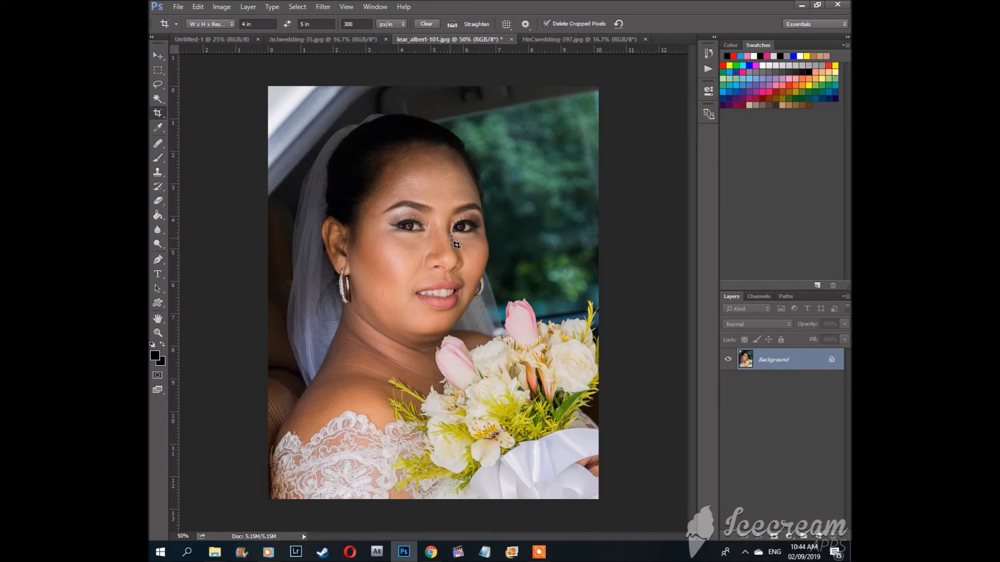
Select and copy the whole cropped bride photo, then switch to the blank Untitled-1 document.
key("v")
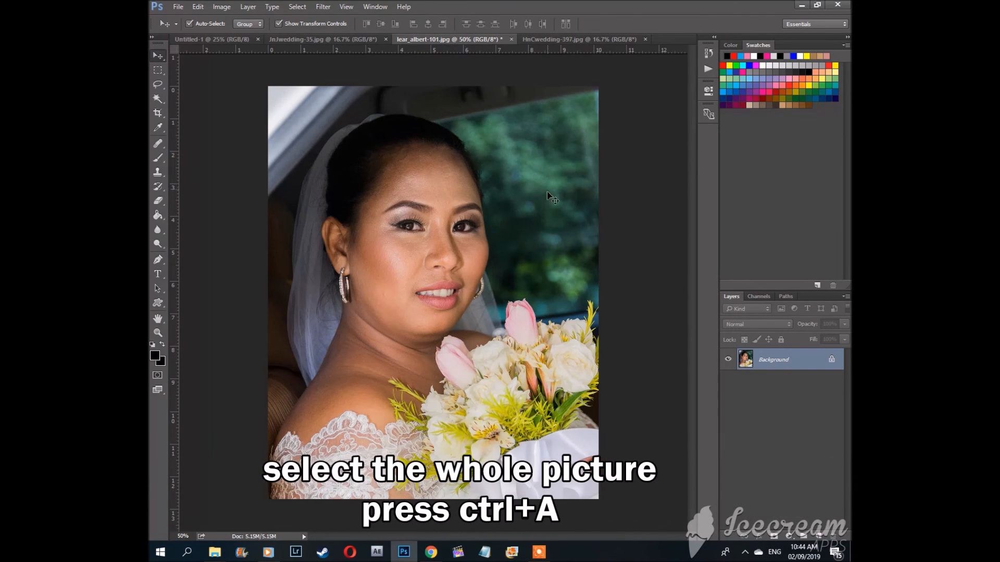
key("ctrl+a")
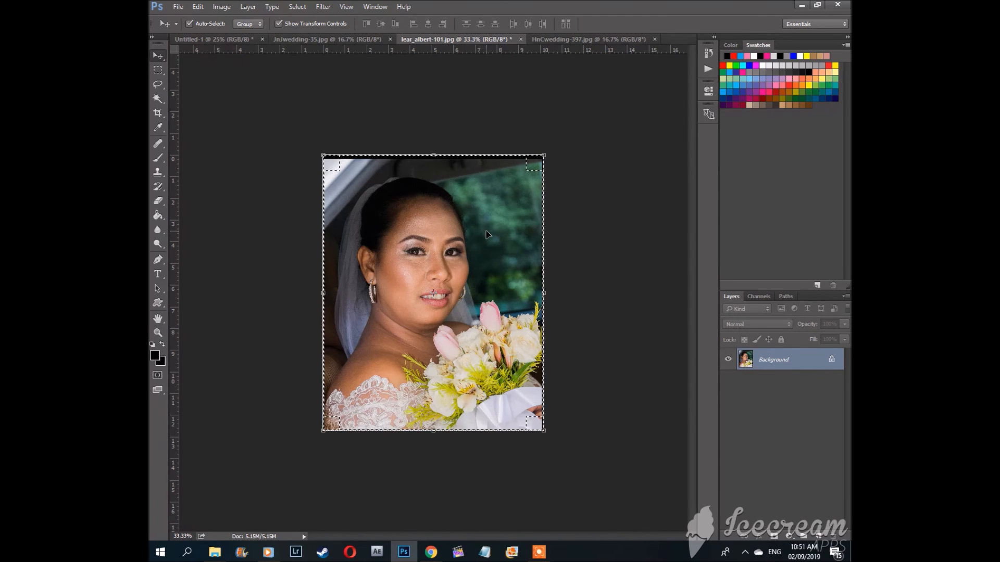
key("ctrl+c")
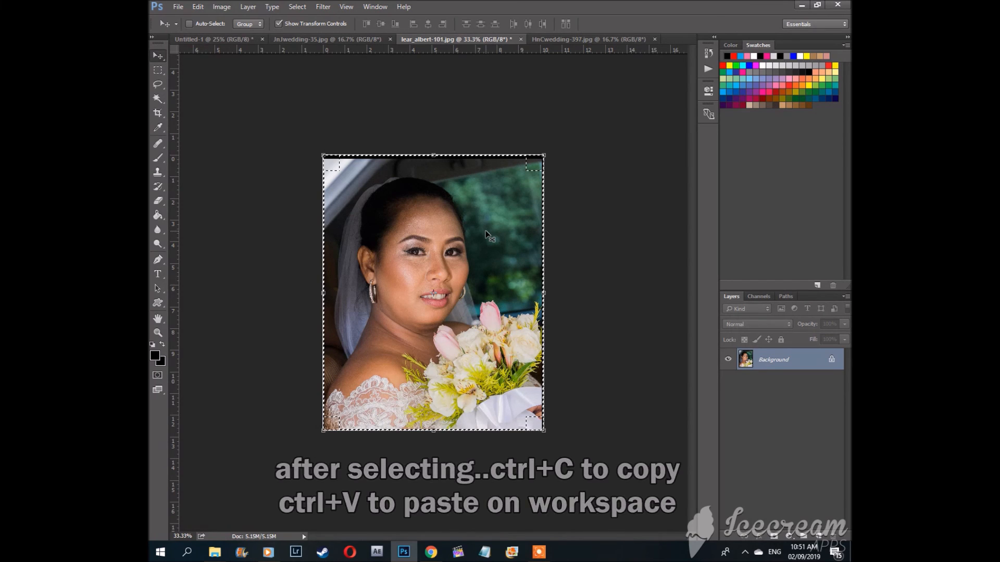
left_click(205, 39)
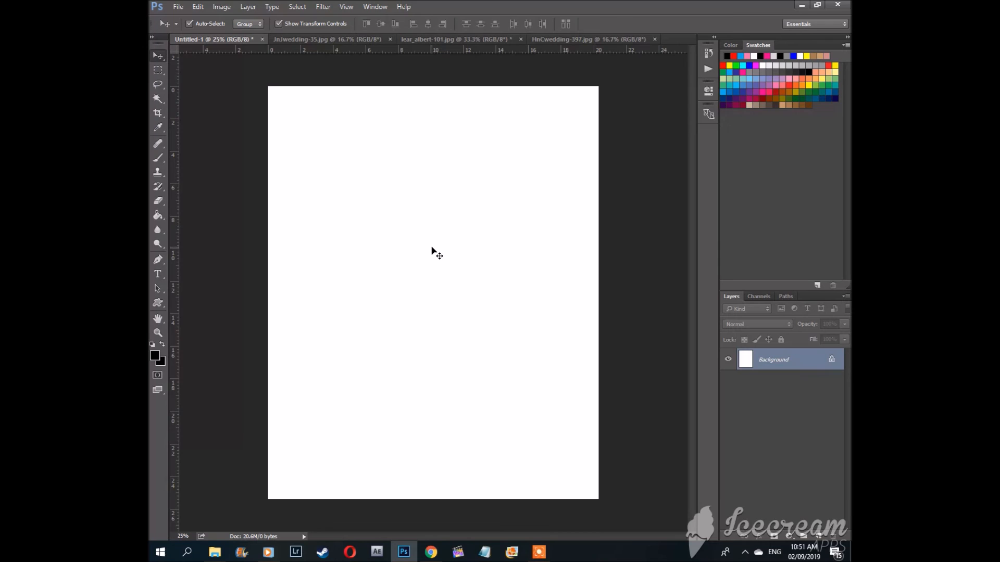
Paste the cropped bride photo into the blank page and move it to the page's upper-left corner, leaving a small white margin.
key("ctrl+v")
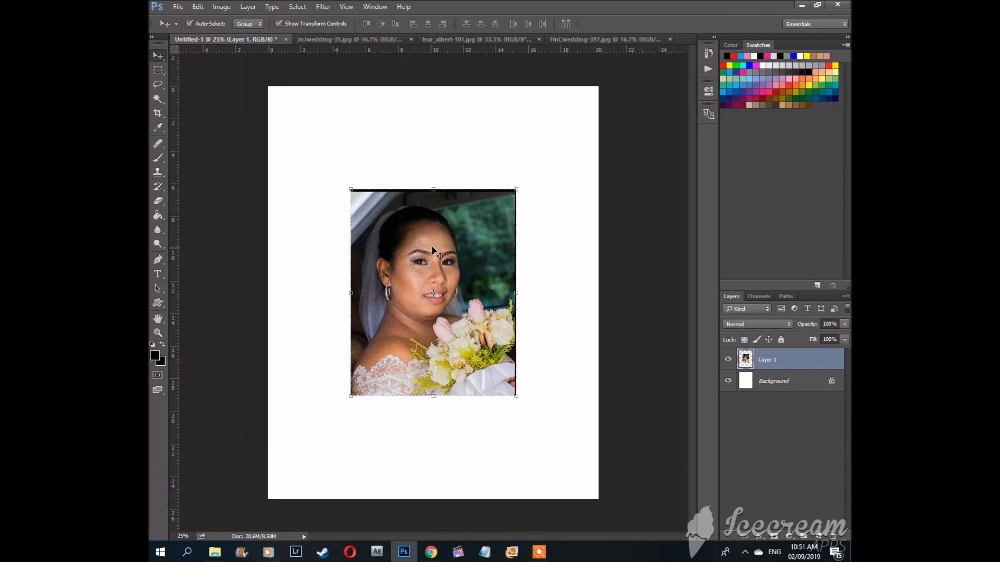
left_click_drag(448, 267, 377, 174)
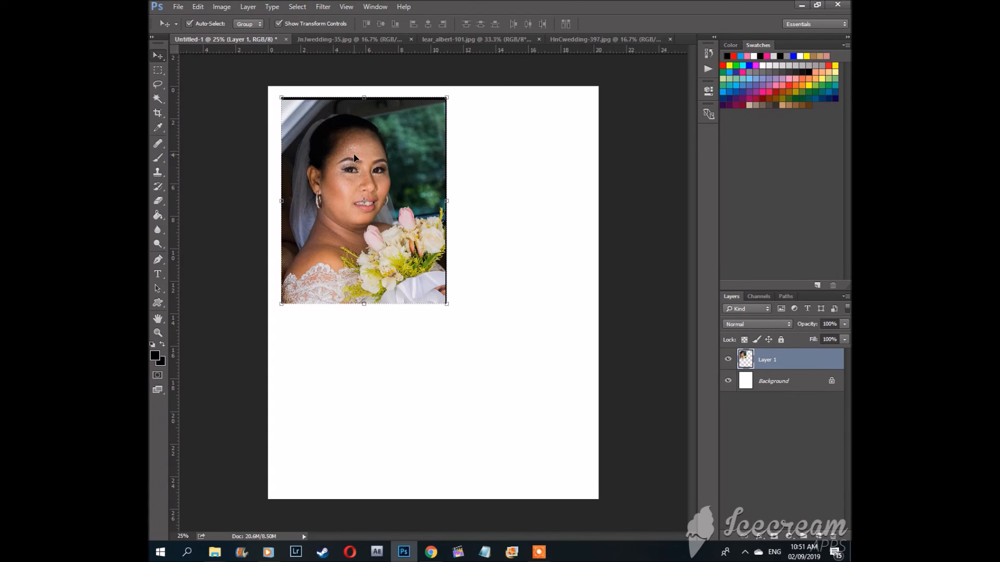
Crop the group photo JnJwedding-35.jpg to 4 x 2.5 in at 300 px/in, keeping its full width.
left_click(321, 37)
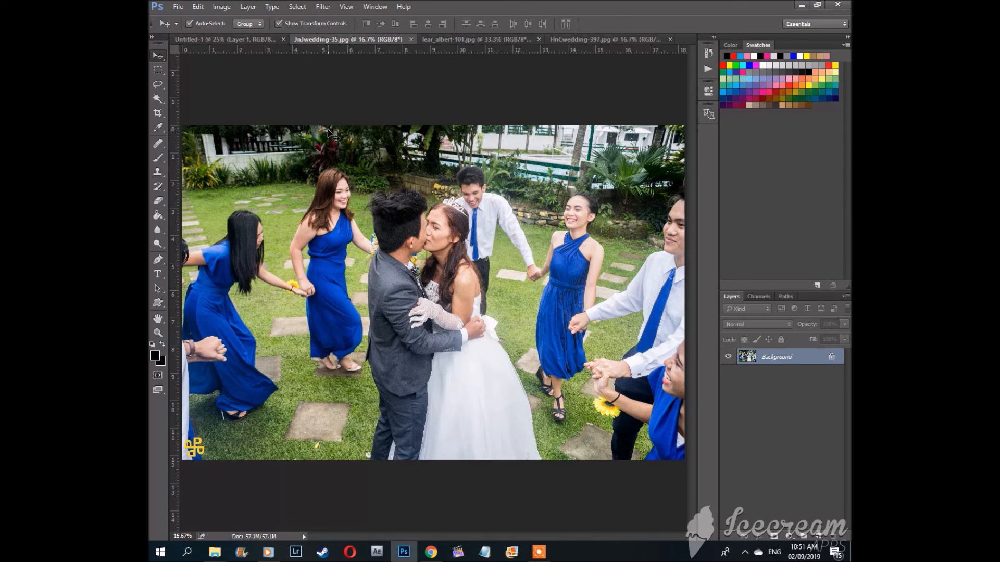
key("c")
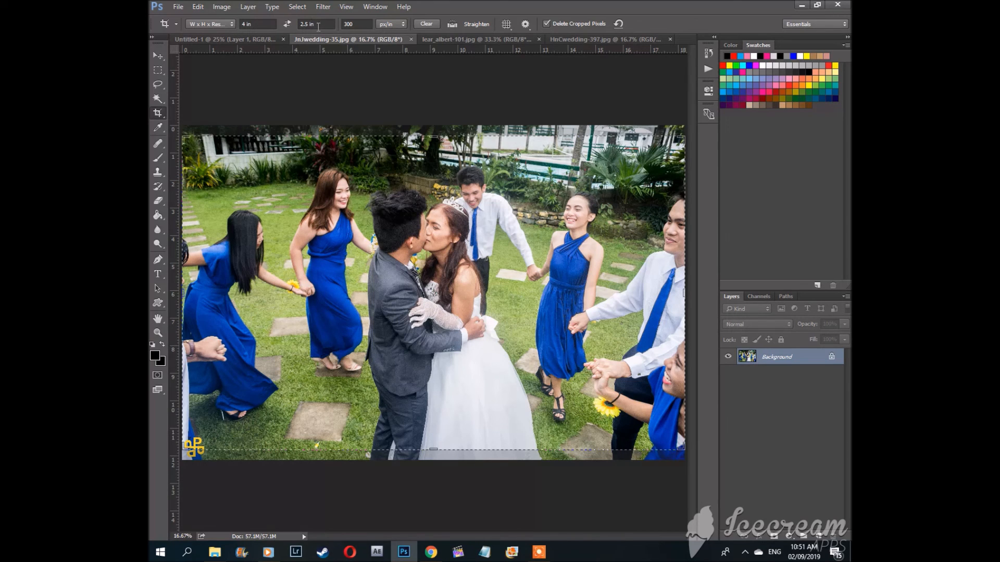
left_click(563, 281)
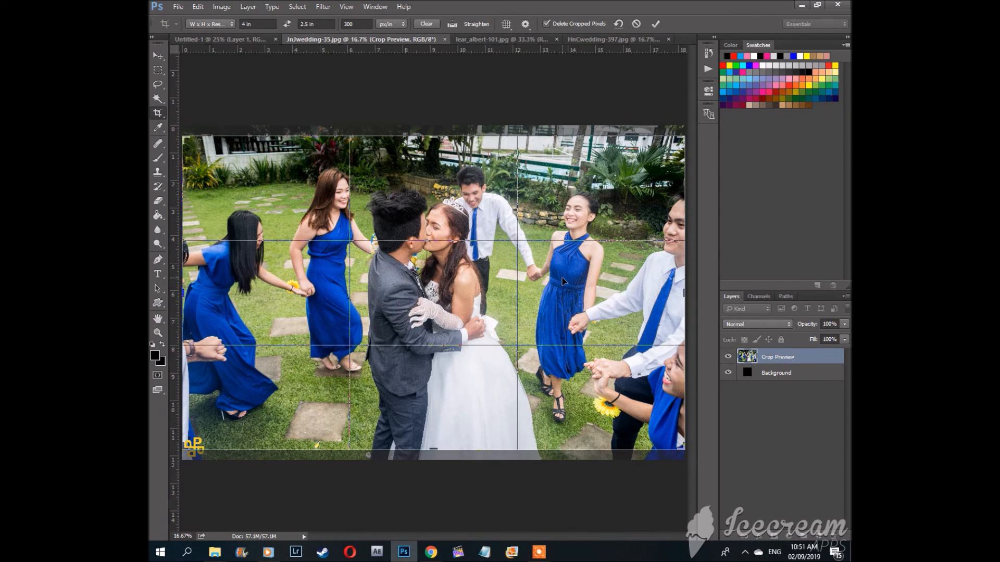
key("Return")
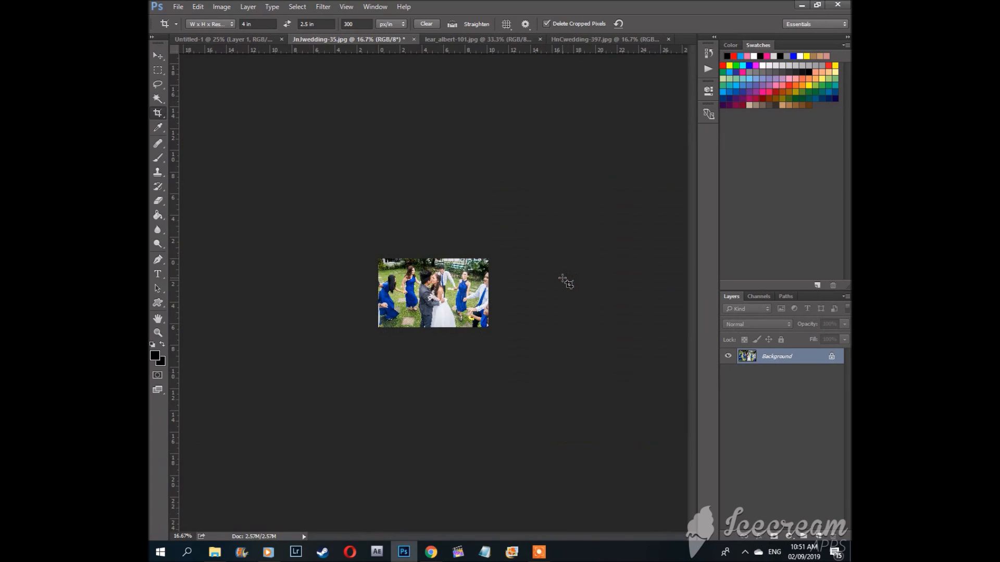
key("ctrl+plus")
key("ctrl+plus")
key("ctrl+plus")
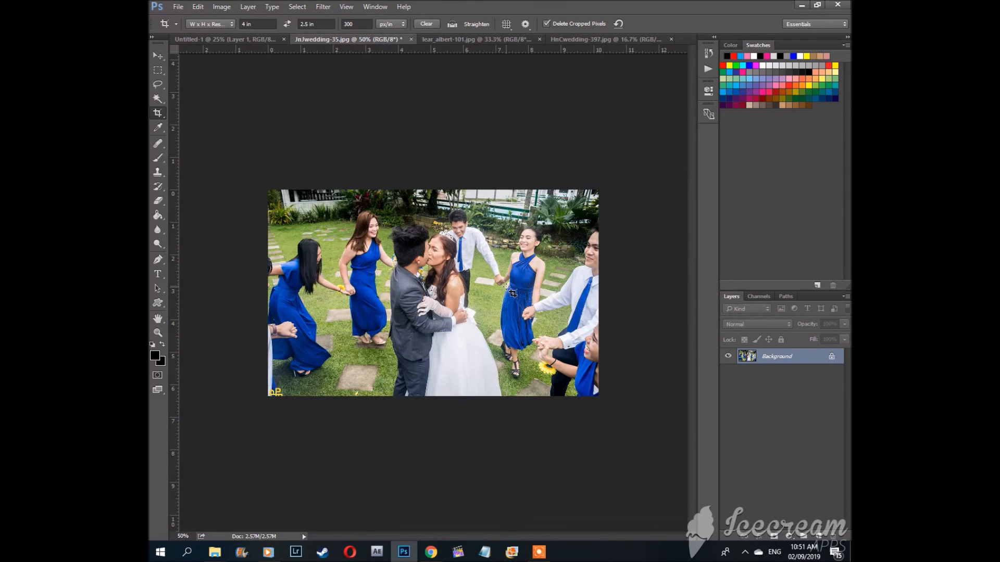
Copy the whole cropped group photo and paste it as a new layer into the Untitled-1 page.
key("v")
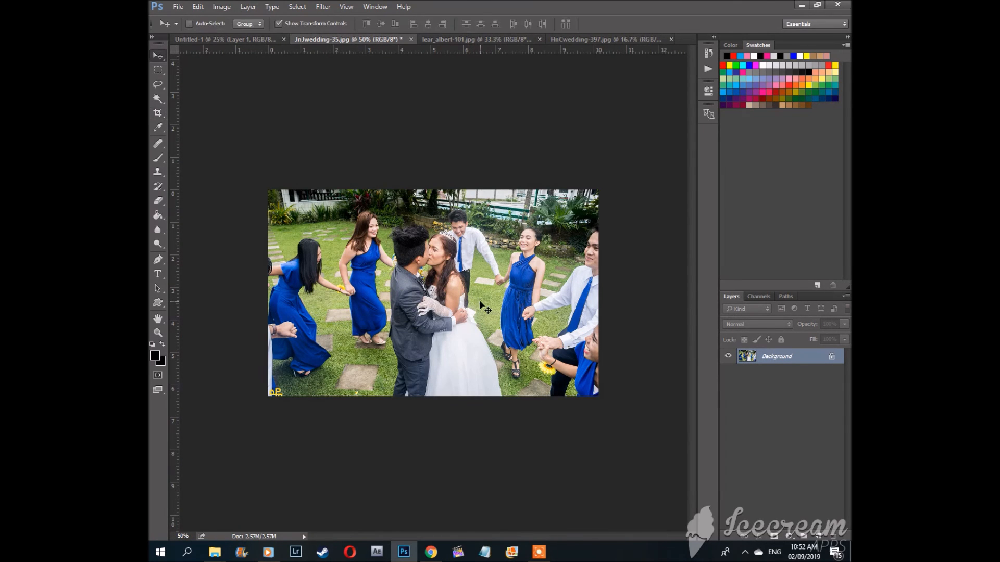
key("ctrl+a")
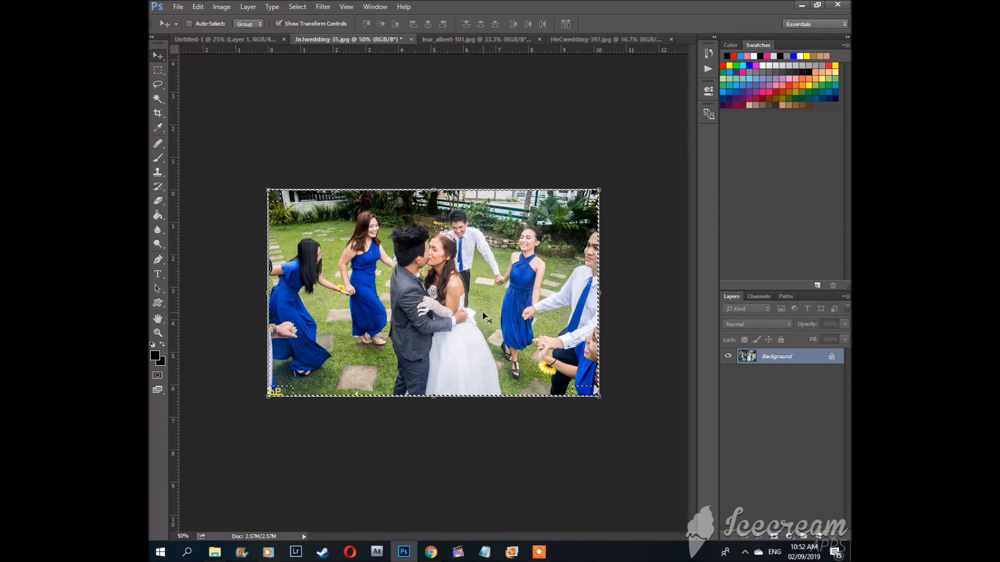
left_click(235, 40)
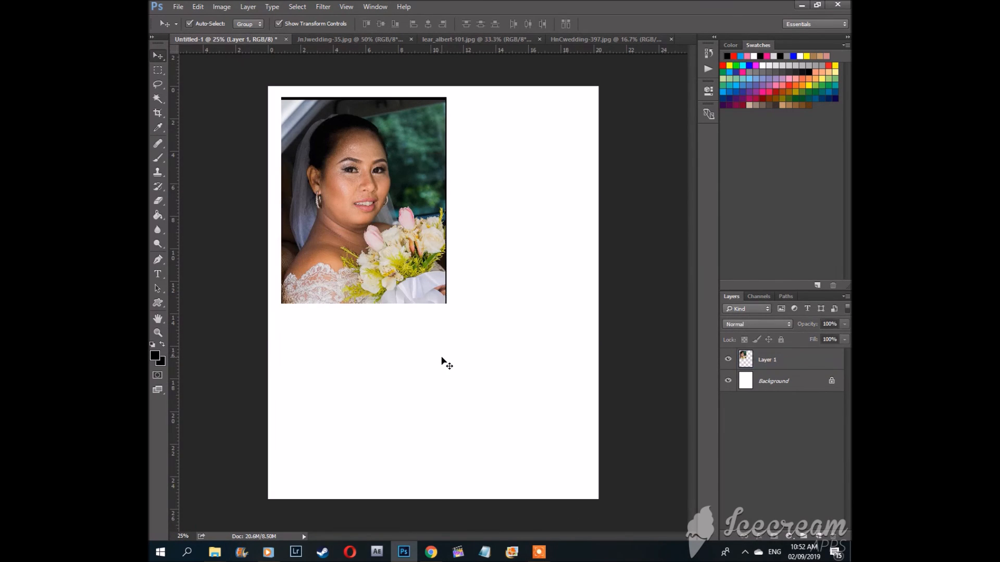
key("ctrl+v")
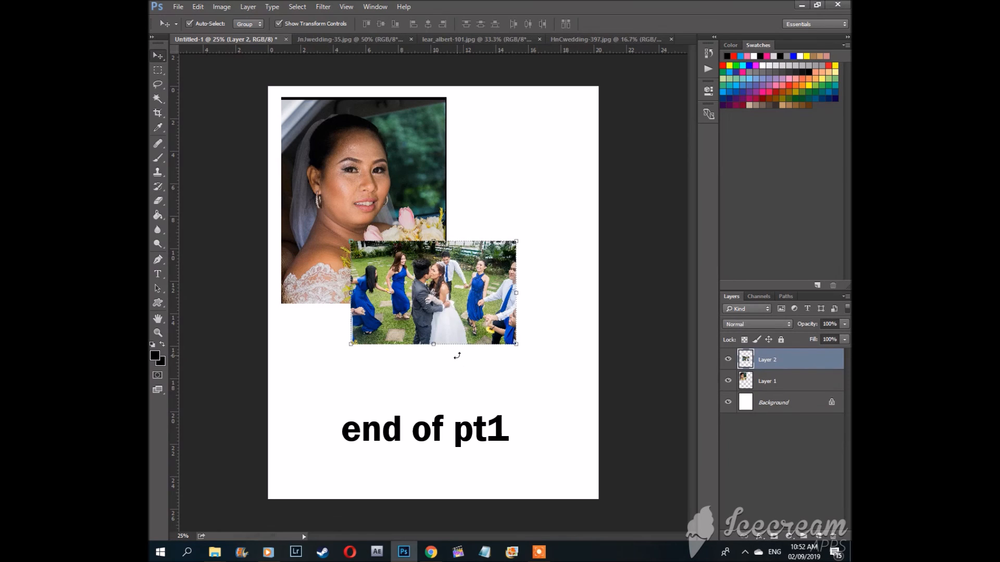